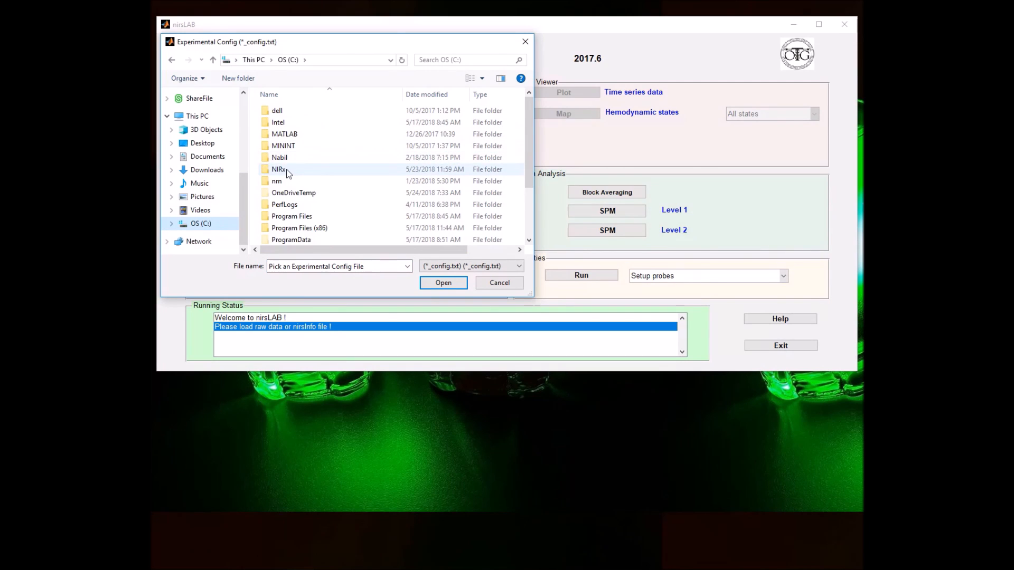
- Load the experimental config file NIRS-2018-05-17_003_config.txt from the folder C:\NIRx\Data\2018-05-17\Copy_of_2018-05-17_003
{"action": "double_click", "coordinate": [285, 111]}
{"action": "scroll", "coordinate": [347, 204], "scroll_direction": "down", "scroll_amount": 8}
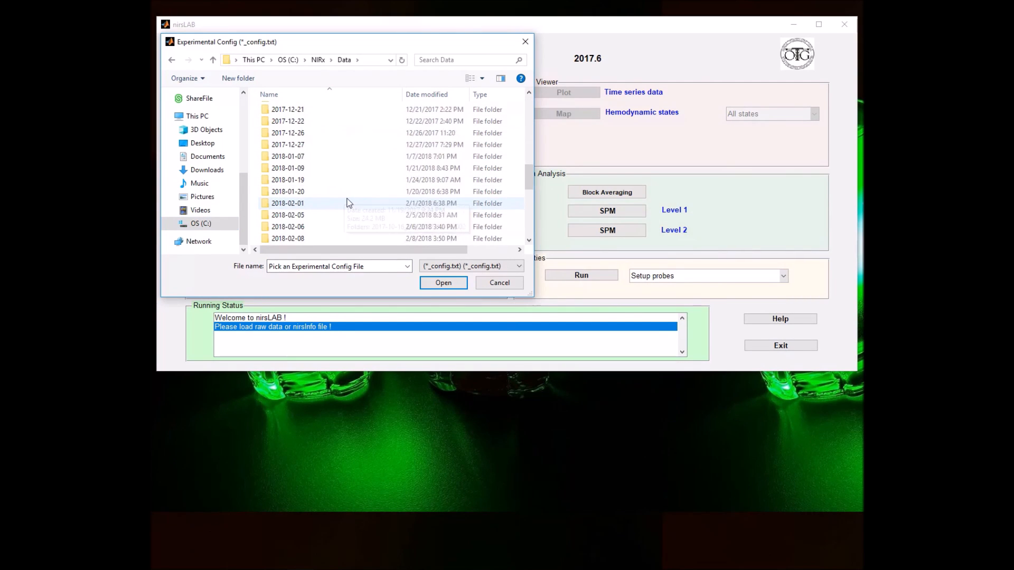
{"action": "double_click", "coordinate": [327, 212]}
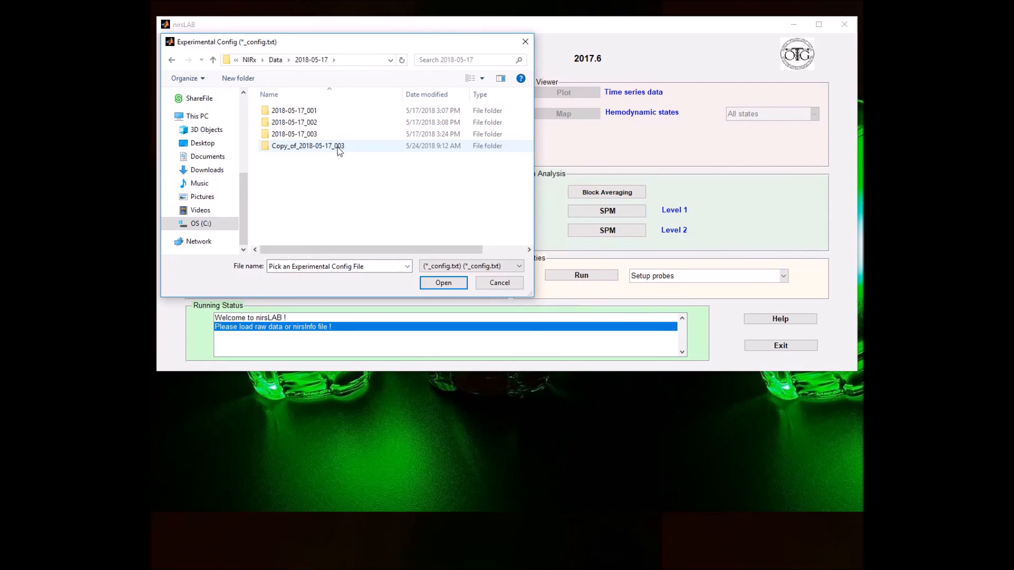
{"action": "double_click", "coordinate": [332, 146]}
{"action": "left_click", "coordinate": [311, 159]}
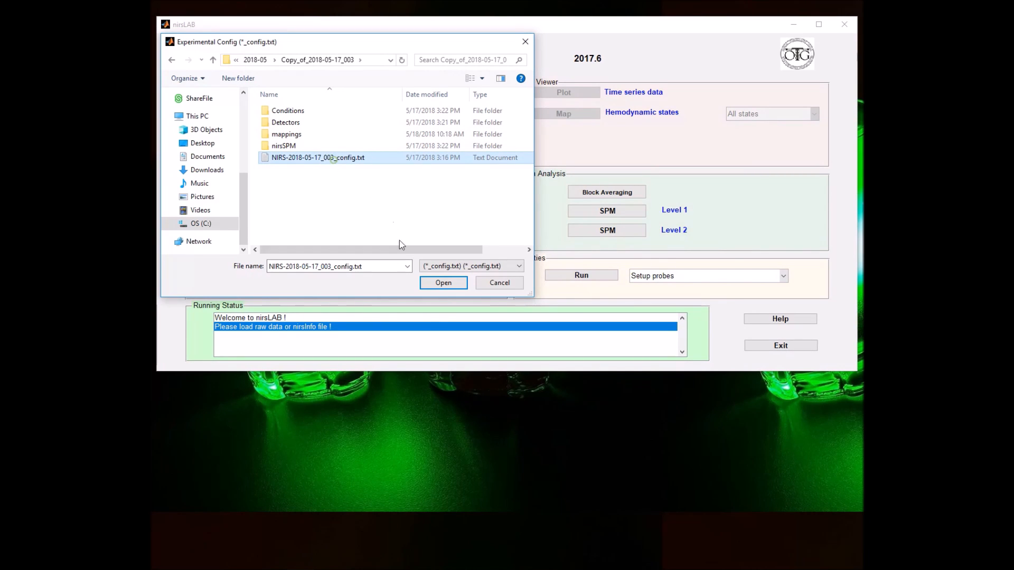
{"action": "left_click", "coordinate": [443, 282]}
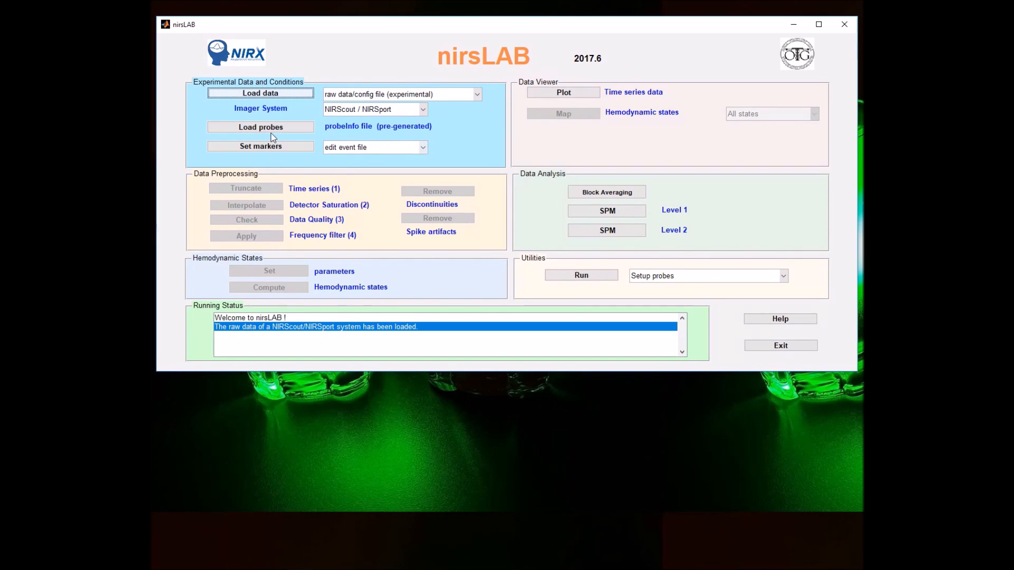
- Browse the Montages folder in C:\NIRx for a pre-generated probeInfo file, without loading one
{"action": "left_click", "coordinate": [271, 132]}
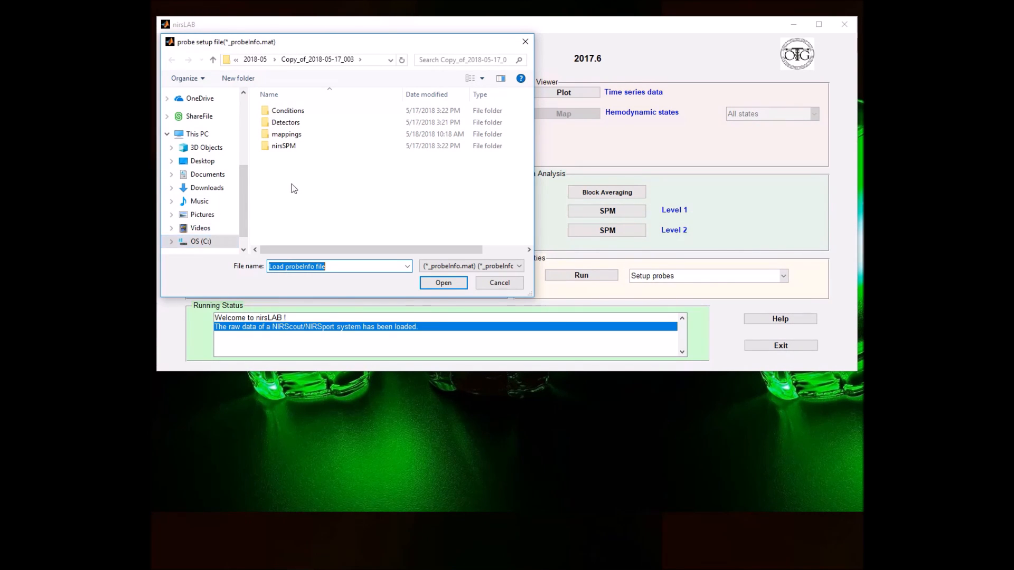
{"action": "left_click", "coordinate": [200, 242]}
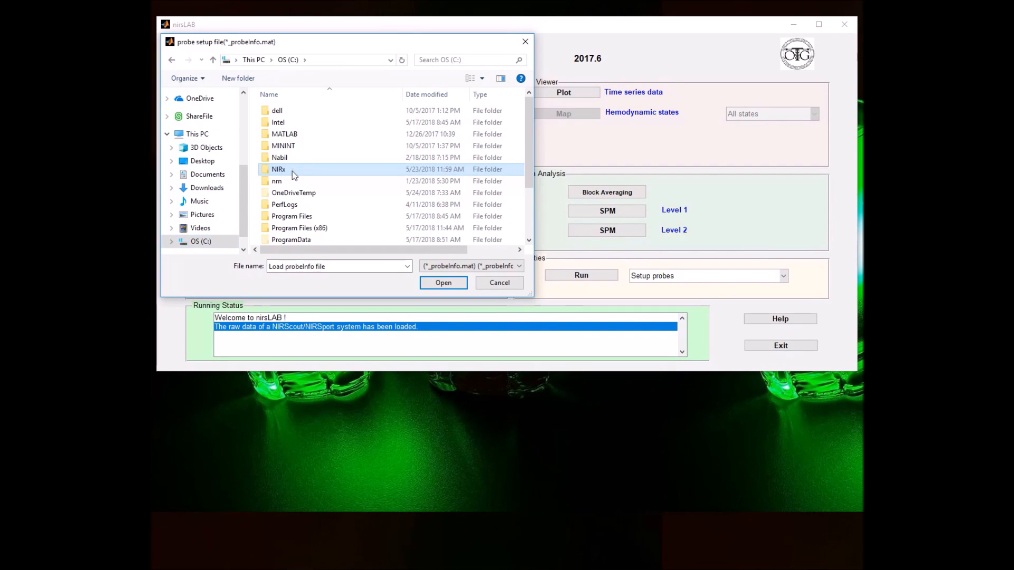
{"action": "double_click", "coordinate": [293, 172]}
{"action": "double_click", "coordinate": [309, 160]}
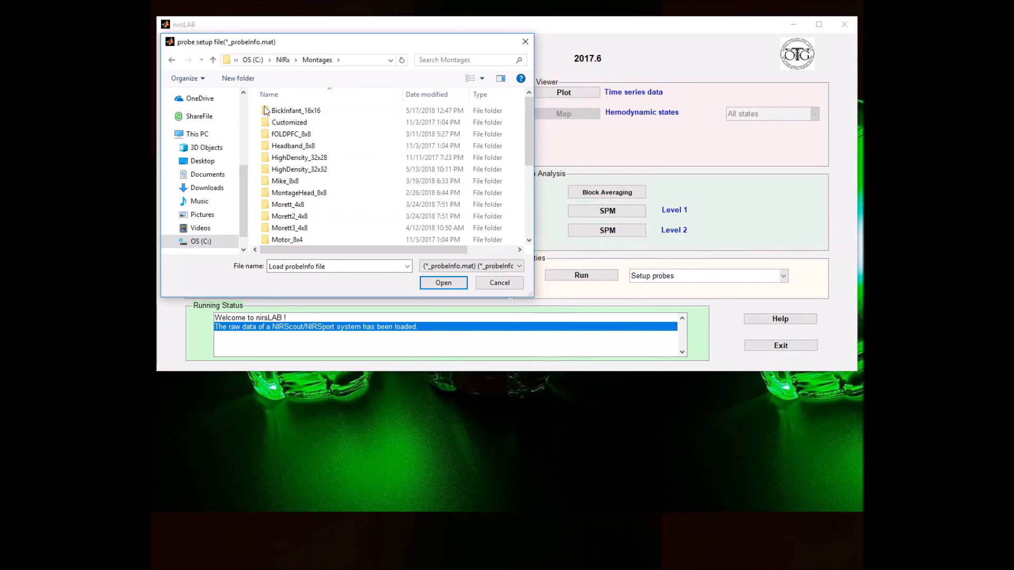
{"action": "left_click", "coordinate": [500, 283]}
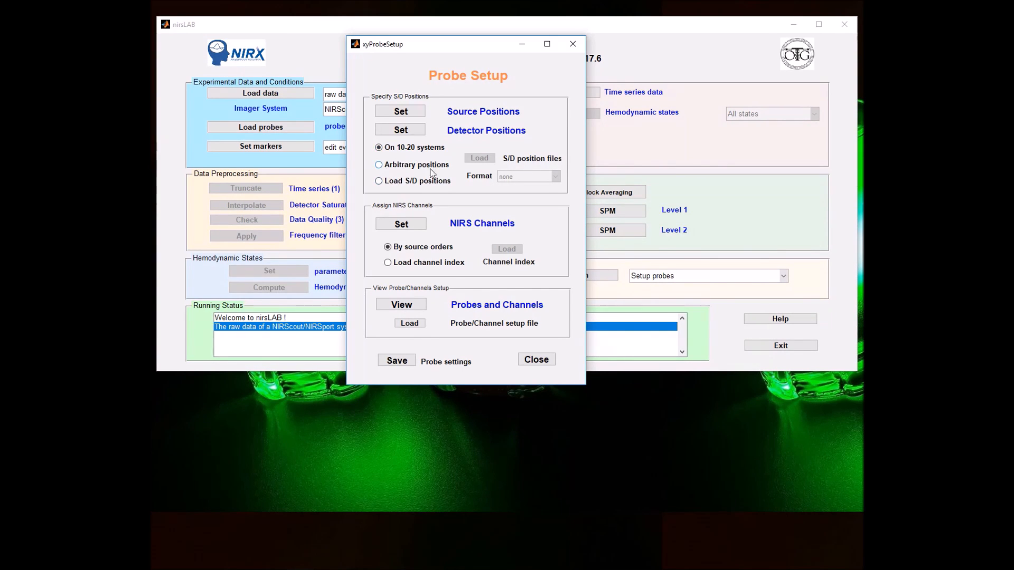
- Review the Arbitrary positions and Load S/D positions options with their file formats, and return to On 10-20 systems
{"action": "left_click", "coordinate": [379, 164]}
{"action": "left_click", "coordinate": [379, 181]}
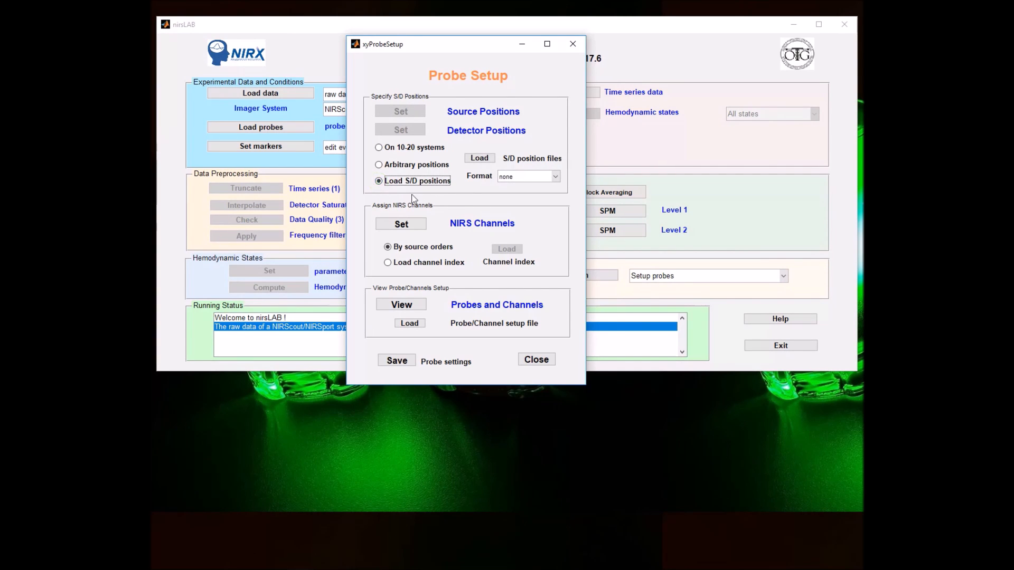
{"action": "left_click", "coordinate": [554, 178]}
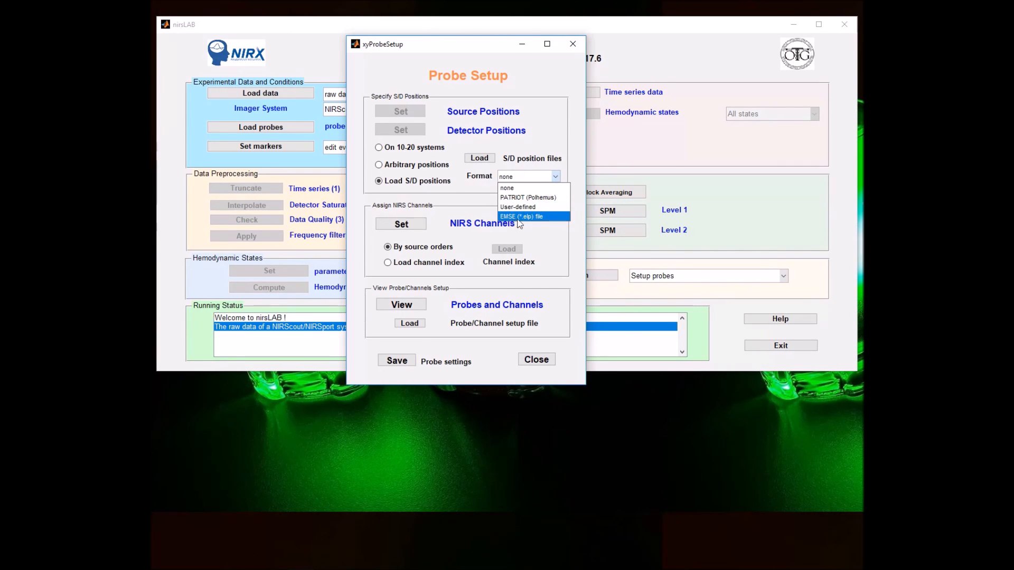
{"action": "left_click", "coordinate": [482, 197]}
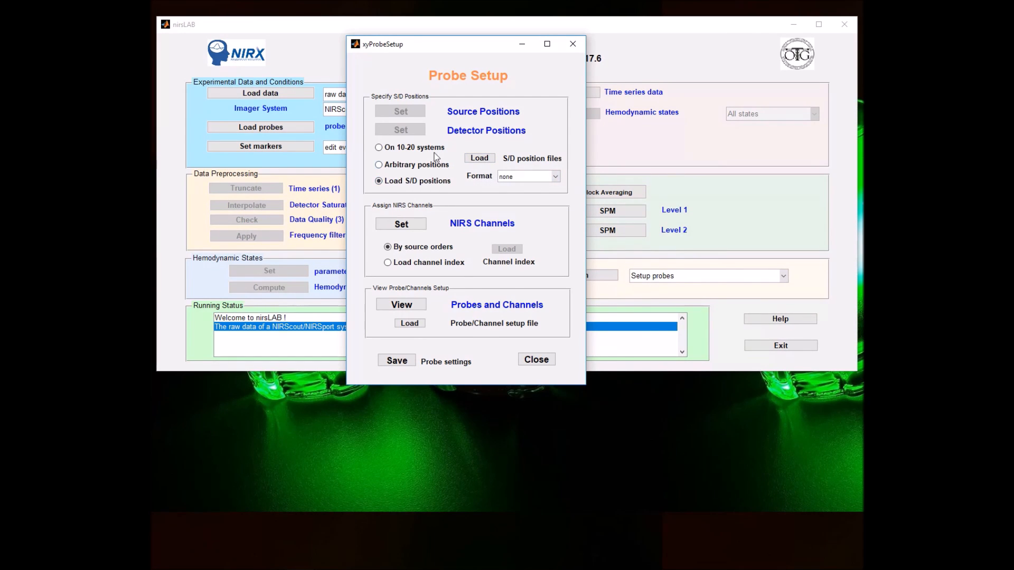
{"action": "left_click", "coordinate": [380, 148]}
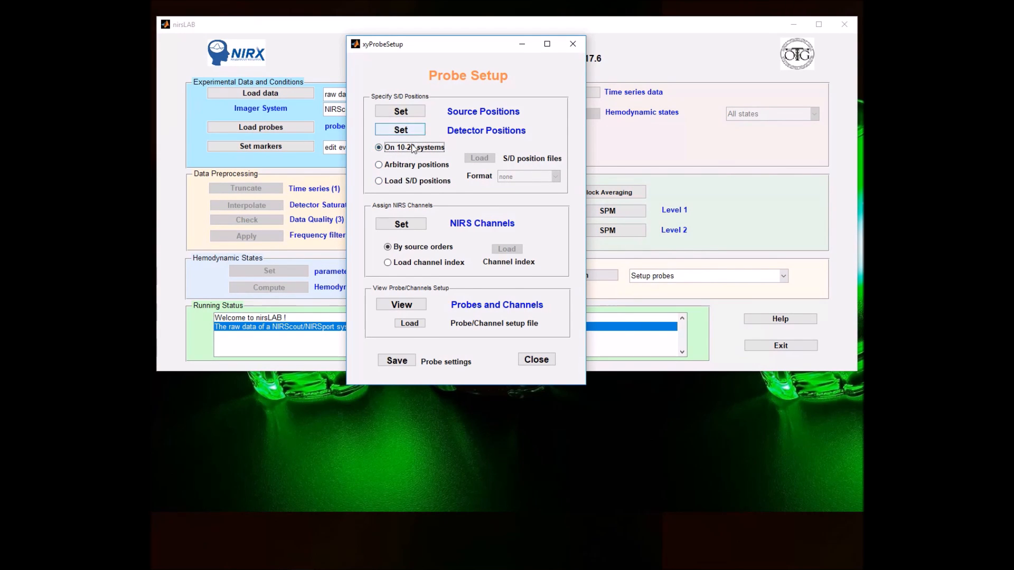
- Open the source positions editor for the 10-20 system and show the head map in 2D
{"action": "left_click", "coordinate": [401, 112]}
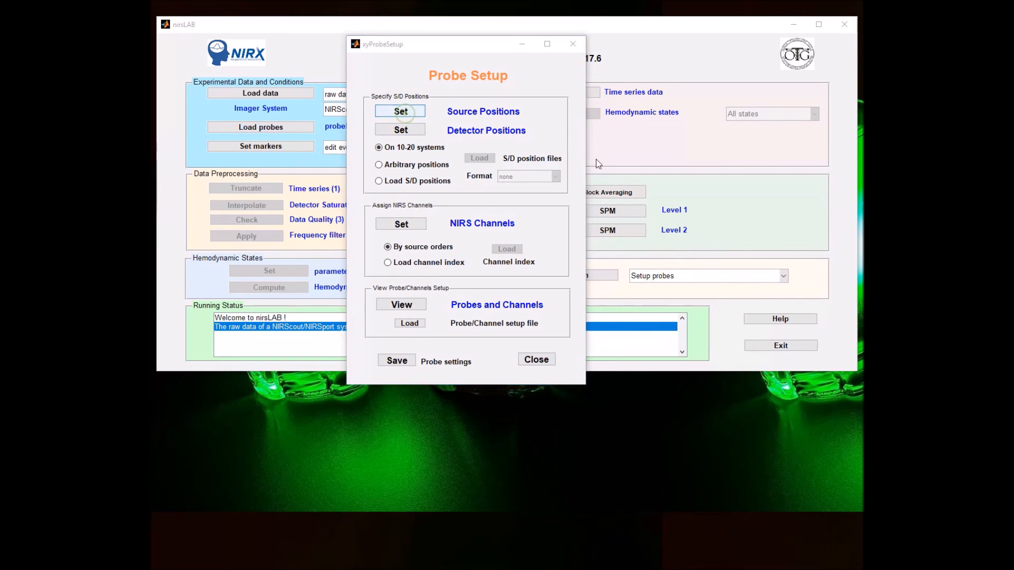
{"action": "left_click_drag", "start_coordinate": [714, 74], "coordinate": [505, 59]}
{"action": "left_click", "coordinate": [368, 168]}
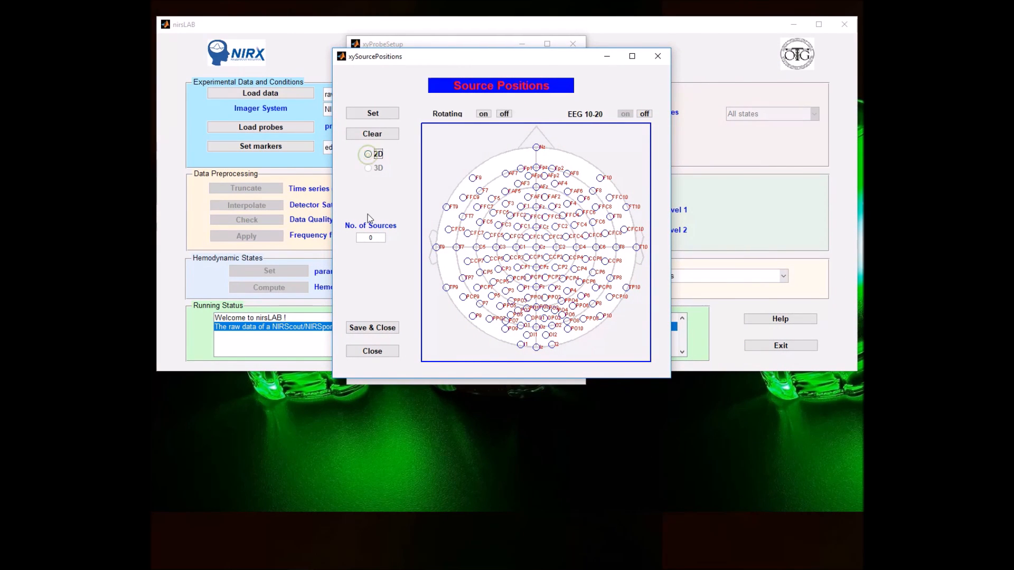
{"action": "left_click", "coordinate": [368, 154]}
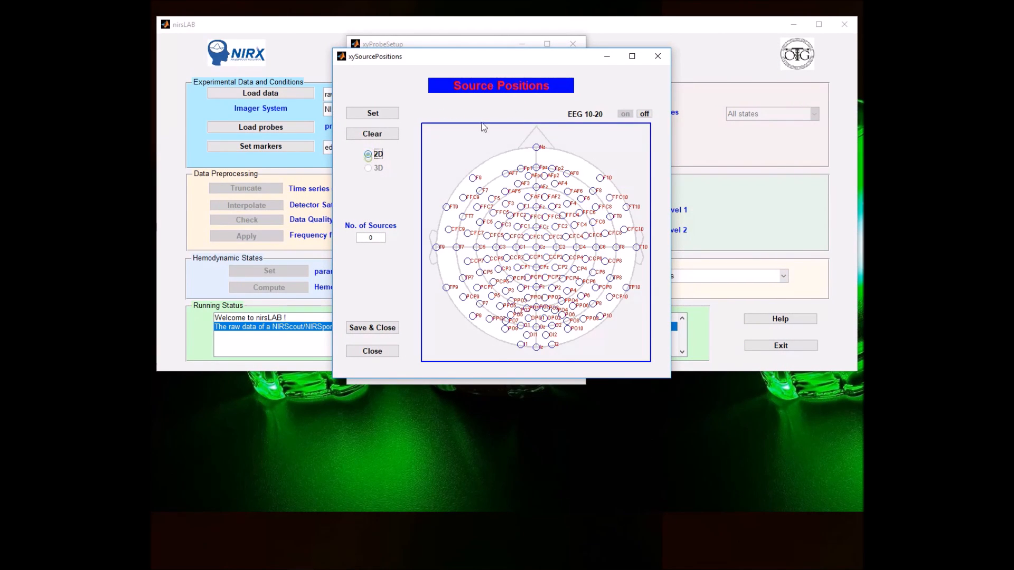
- Examine the head model in 3D by rotating it with the EEG 10-20 labels switched off, and return to the 2D map
{"action": "left_click", "coordinate": [368, 168]}
{"action": "left_click", "coordinate": [483, 114]}
{"action": "left_click_drag", "start_coordinate": [559, 210], "coordinate": [657, 128]}
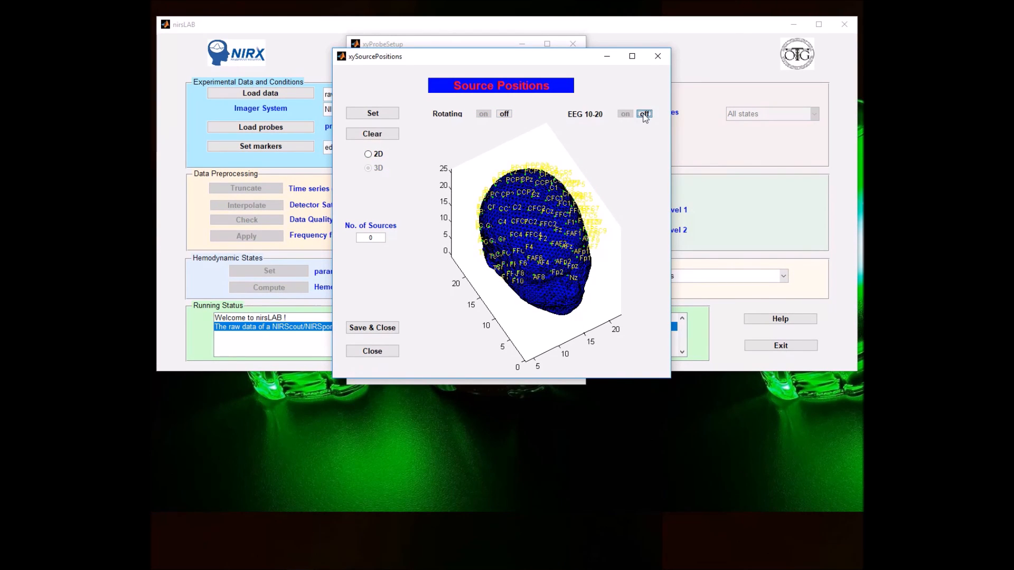
{"action": "left_click", "coordinate": [644, 113]}
{"action": "left_click_drag", "start_coordinate": [479, 244], "coordinate": [525, 273]}
{"action": "left_click", "coordinate": [369, 155]}
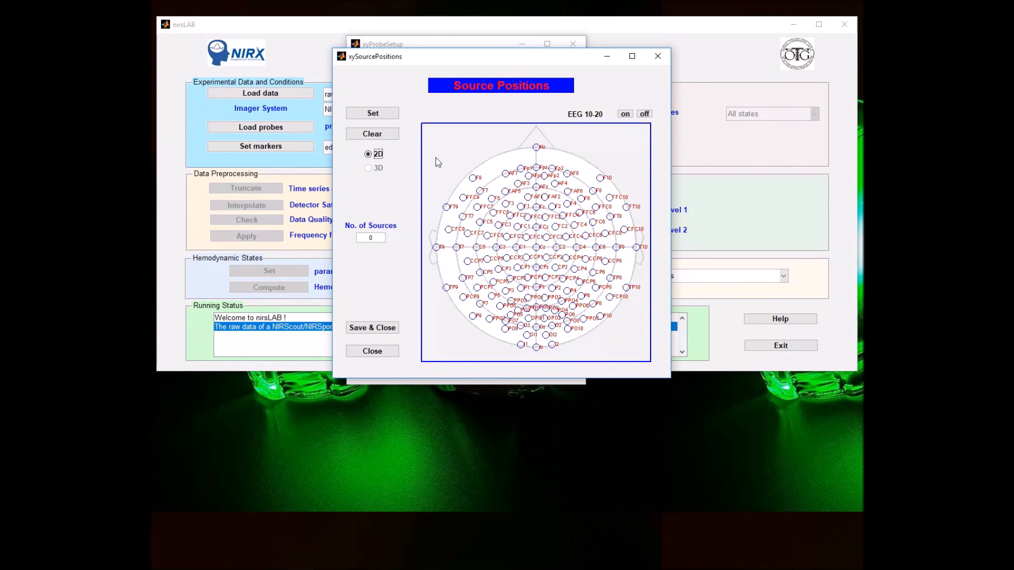
- Set the number of sources to 4 and place them in order at CFC1, FC3, FAF5 and FT7
{"action": "double_click", "coordinate": [373, 239]}
{"action": "left_click", "coordinate": [388, 113]}
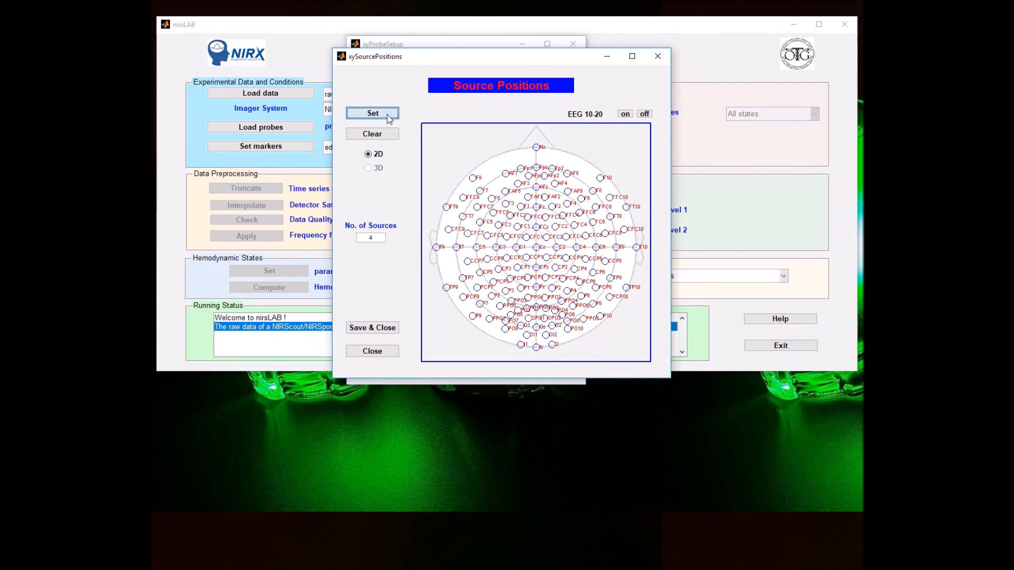
{"action": "left_click", "coordinate": [526, 237]}
{"action": "left_click", "coordinate": [498, 225]}
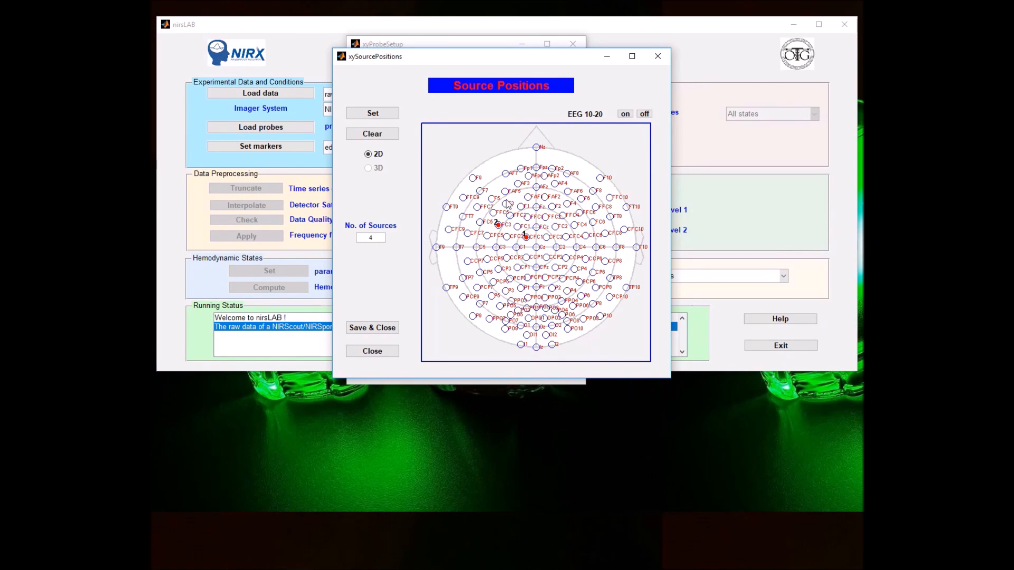
{"action": "left_click", "coordinate": [506, 192]}
{"action": "left_click", "coordinate": [463, 217]}
- Save the source positions as montage_probeInfo.mat in the Copy_of_2018-05-17_003 folder and close the source editor
{"action": "left_click", "coordinate": [372, 328]}
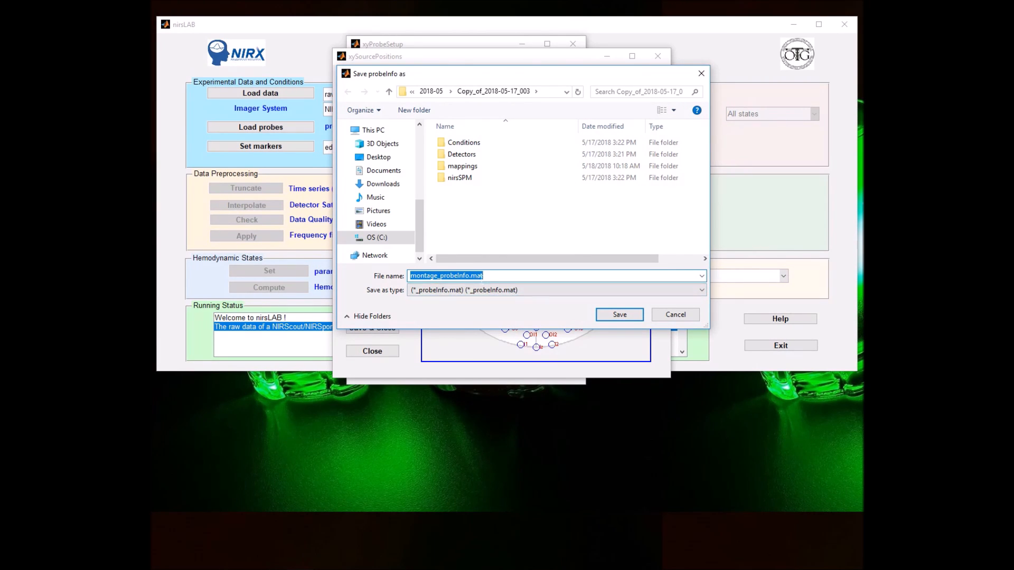
{"action": "left_click", "coordinate": [620, 316]}
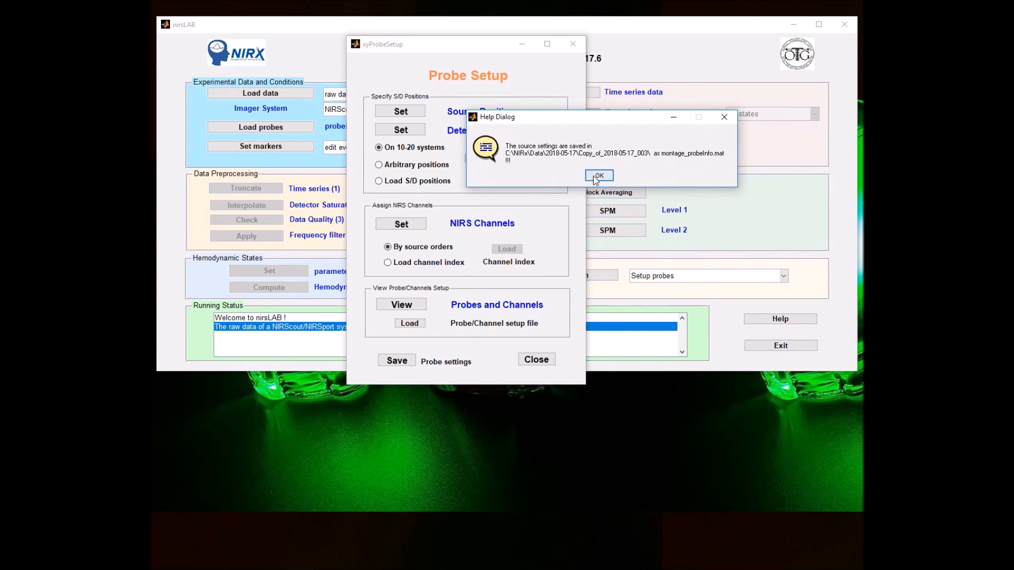
{"action": "left_click", "coordinate": [595, 177]}
- Set the number of detectors to 4 and place them in order at FC1, FC5, F3 and FFC7
{"action": "left_click", "coordinate": [398, 132]}
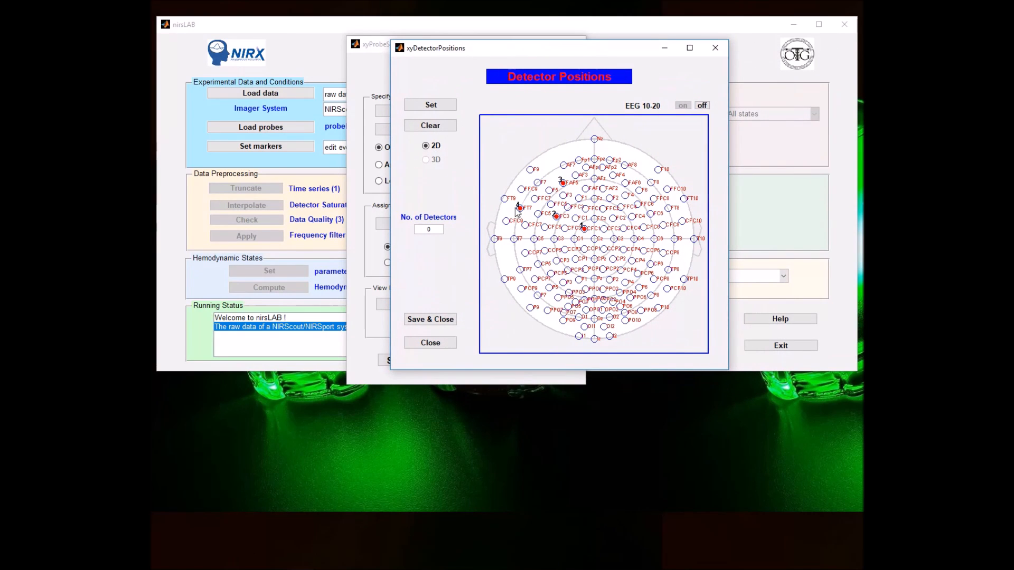
{"action": "left_click", "coordinate": [432, 231]}
{"action": "type", "text": "4"}
{"action": "left_click", "coordinate": [447, 106]}
{"action": "left_click", "coordinate": [575, 218]}
{"action": "left_click", "coordinate": [537, 214]}
{"action": "left_click", "coordinate": [563, 195]}
{"action": "left_click", "coordinate": [535, 199]}
- Save the detector positions to montage_probeInfo.mat, replacing the existing file, and close the detector editor
{"action": "left_click", "coordinate": [439, 317]}
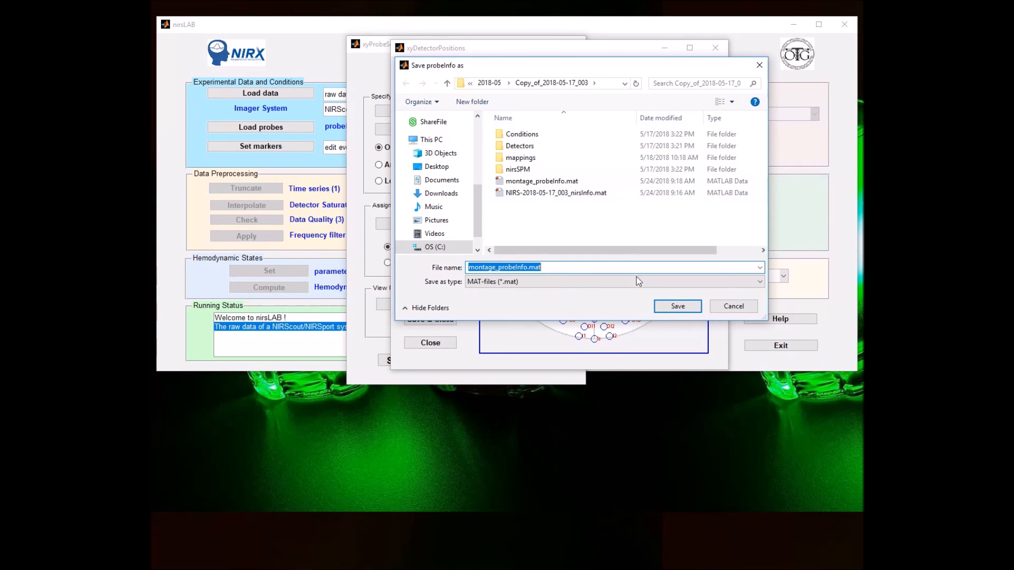
{"action": "left_click", "coordinate": [676, 309]}
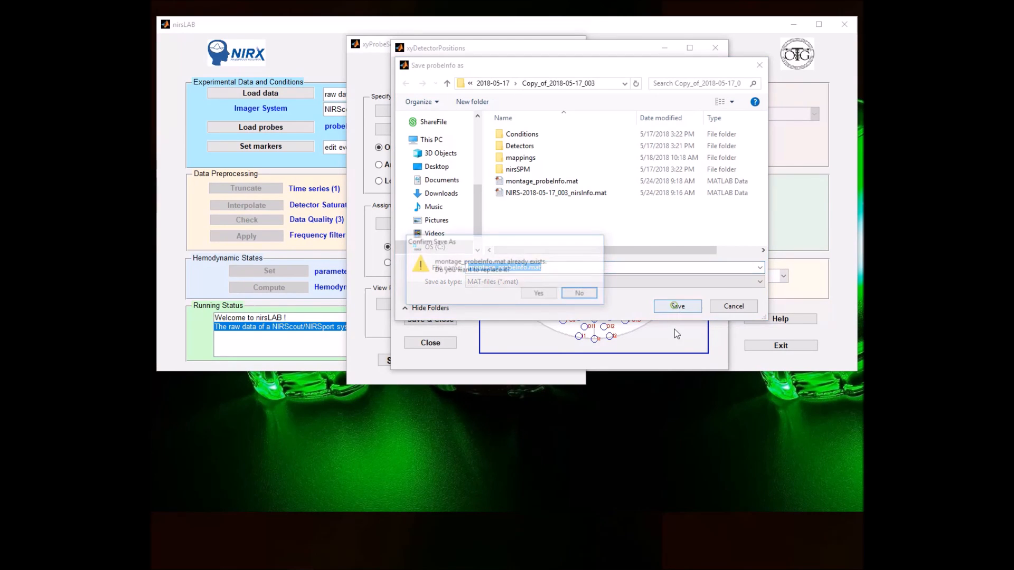
{"action": "left_click", "coordinate": [539, 292]}
{"action": "left_click", "coordinate": [443, 341]}
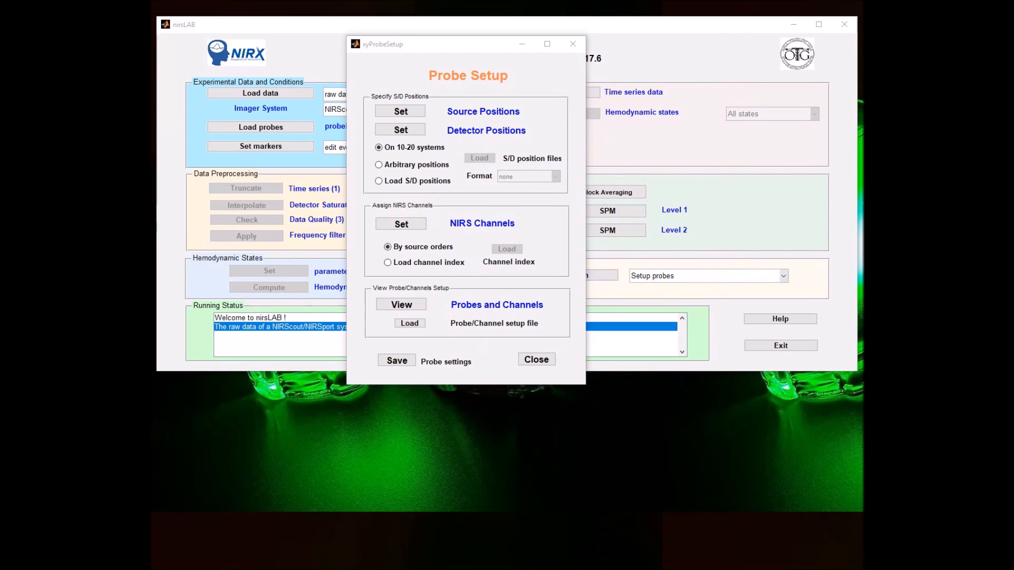
{"action": "left_click", "coordinate": [596, 130]}
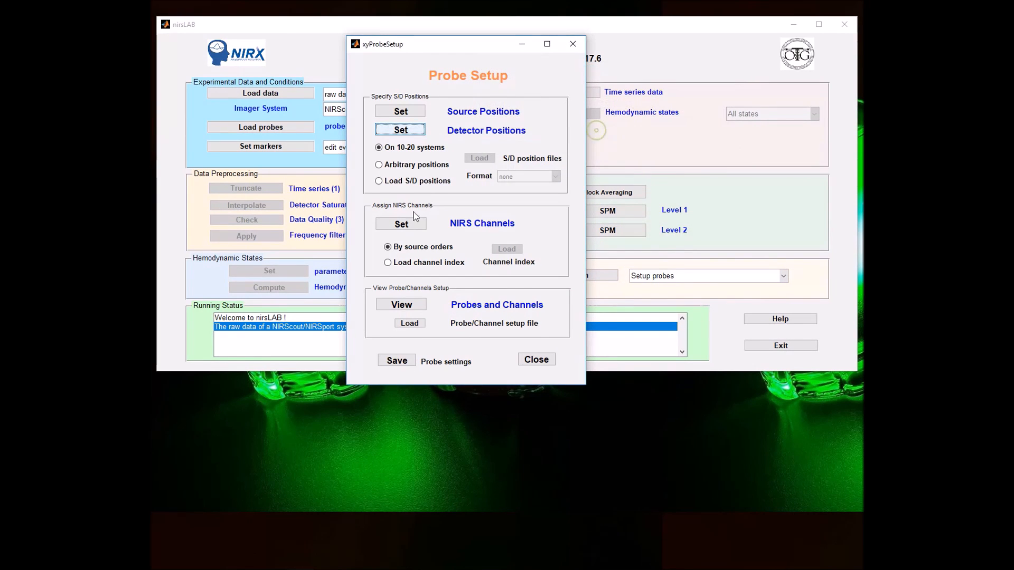
- Open the NIRS channel assignment and link source 1 to detector 1 as a channel
{"action": "left_click", "coordinate": [403, 224]}
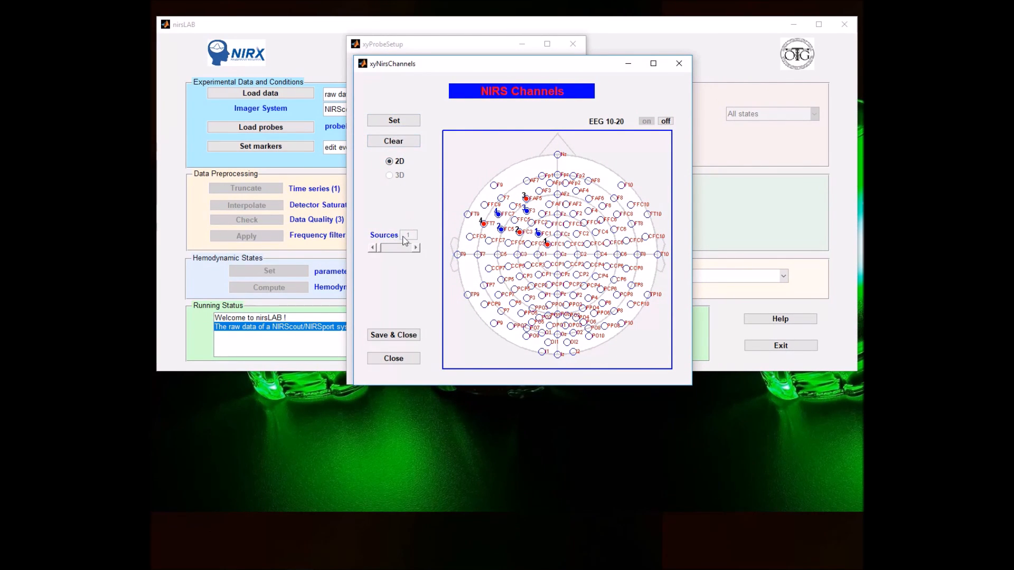
{"action": "left_click", "coordinate": [398, 123]}
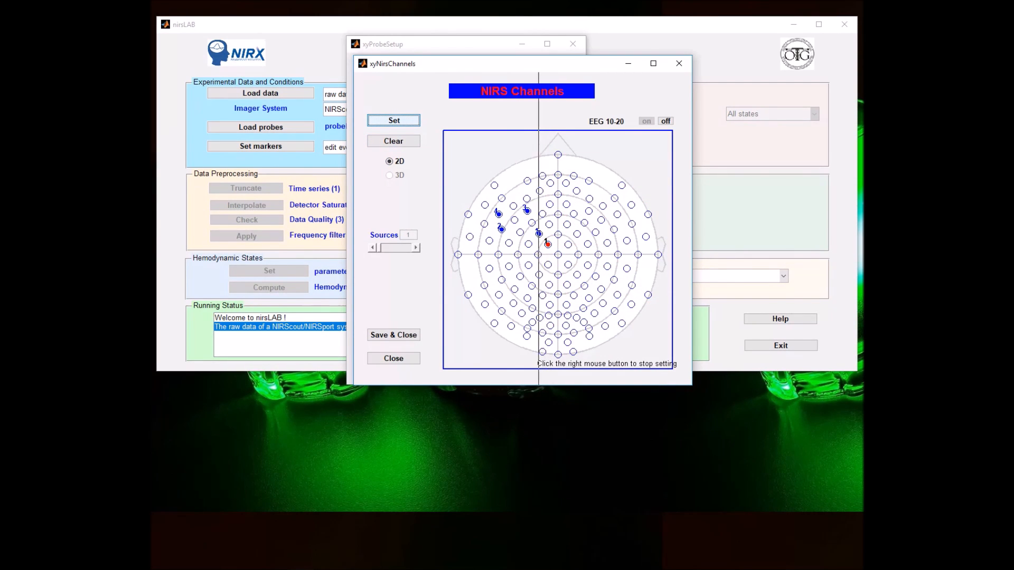
{"action": "left_click", "coordinate": [539, 233]}
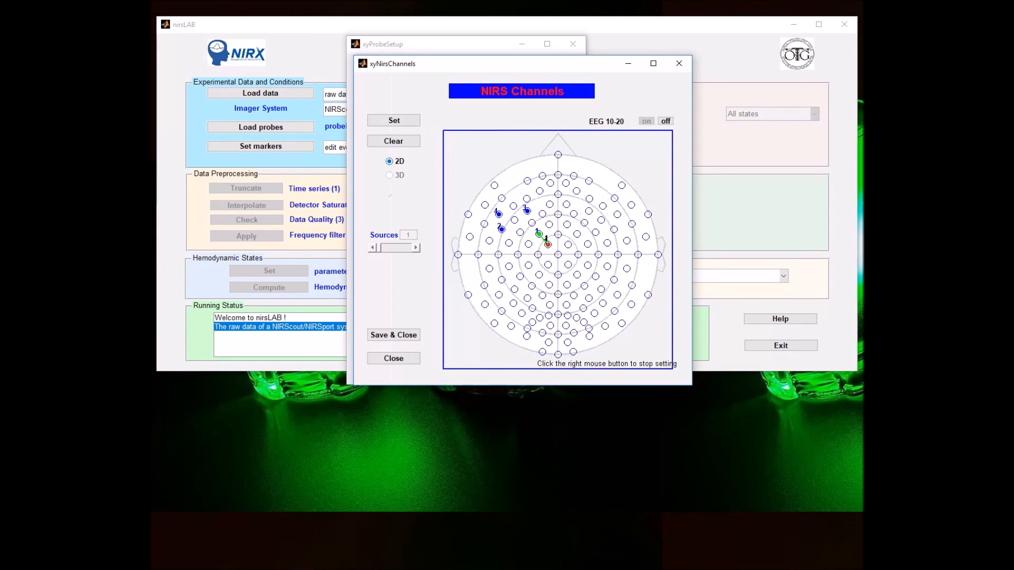
{"action": "left_click", "coordinate": [394, 120]}
- Assign the channels of source 2 by linking it to detectors 3, 1 and 2
{"action": "left_click", "coordinate": [417, 247]}
{"action": "left_click", "coordinate": [394, 120]}
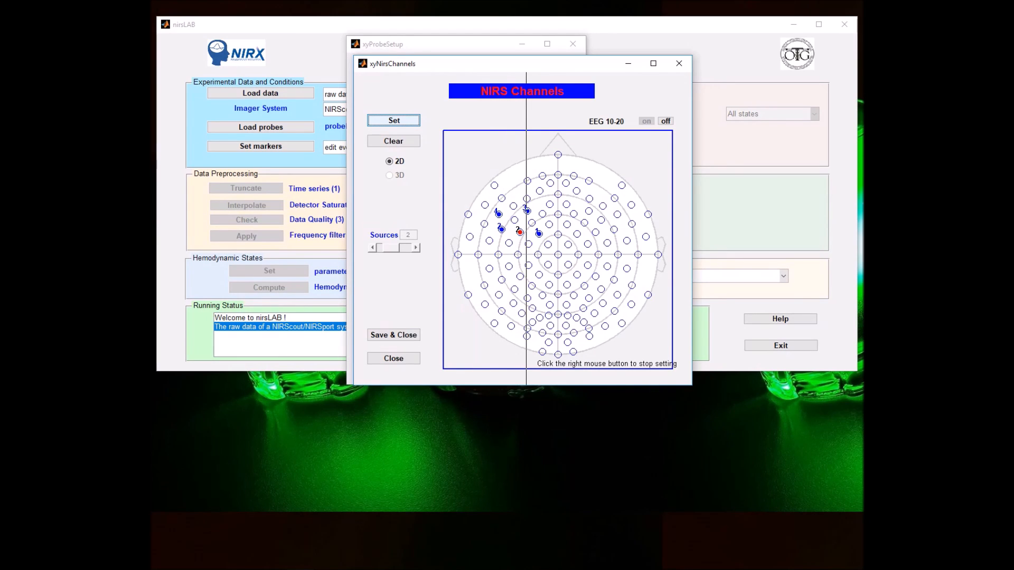
{"action": "left_click", "coordinate": [527, 211]}
{"action": "left_click", "coordinate": [538, 233]}
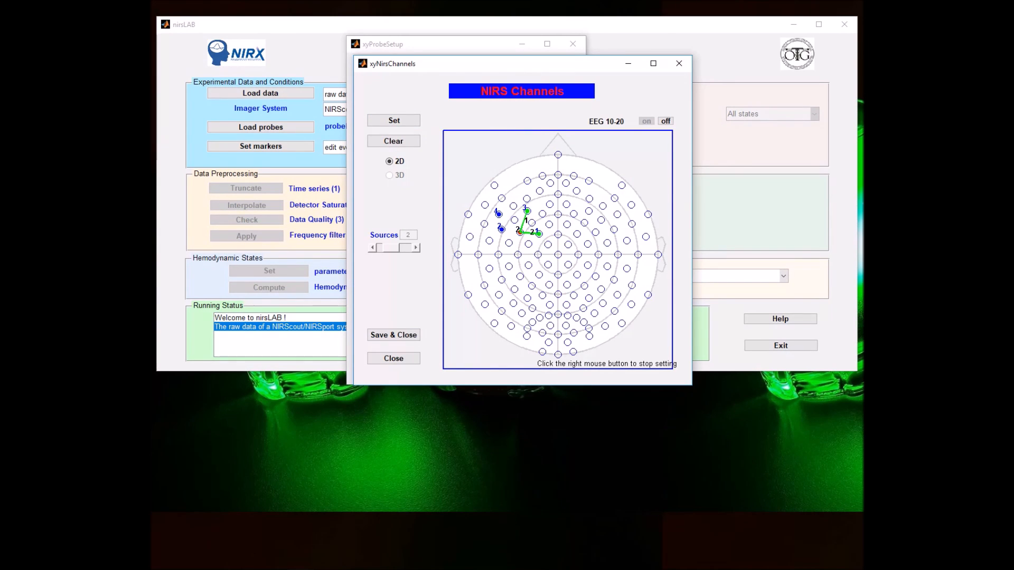
{"action": "left_click", "coordinate": [501, 229]}
{"action": "left_click", "coordinate": [389, 122]}
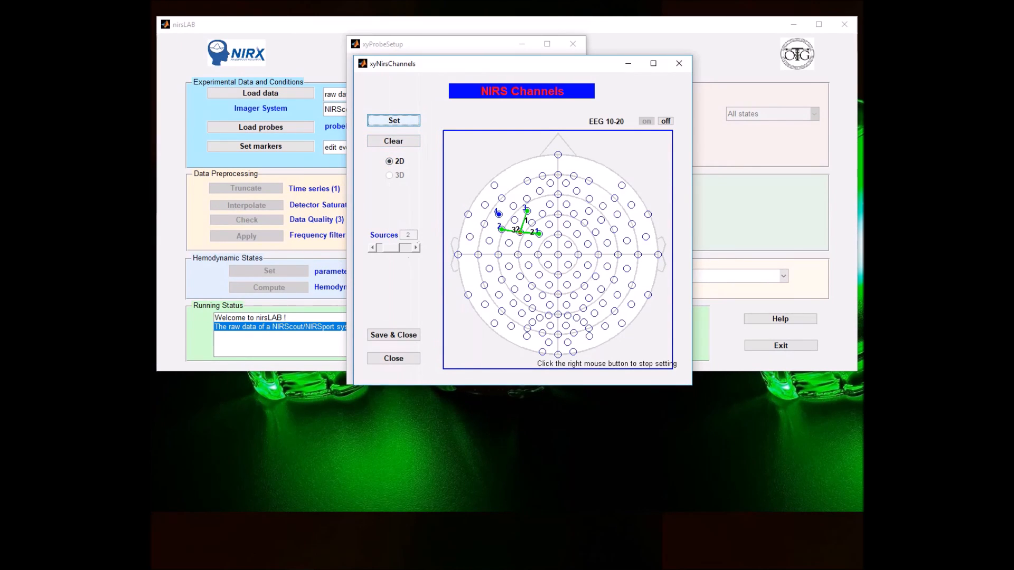
- Link source 3 to detector 3 as a channel and advance to the following source
{"action": "left_click", "coordinate": [415, 248]}
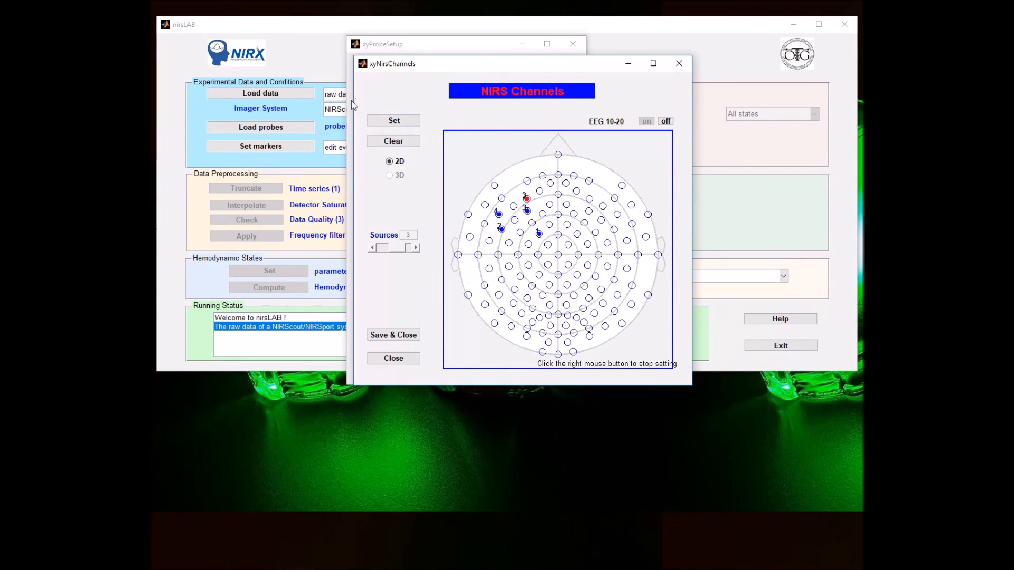
{"action": "left_click", "coordinate": [381, 120]}
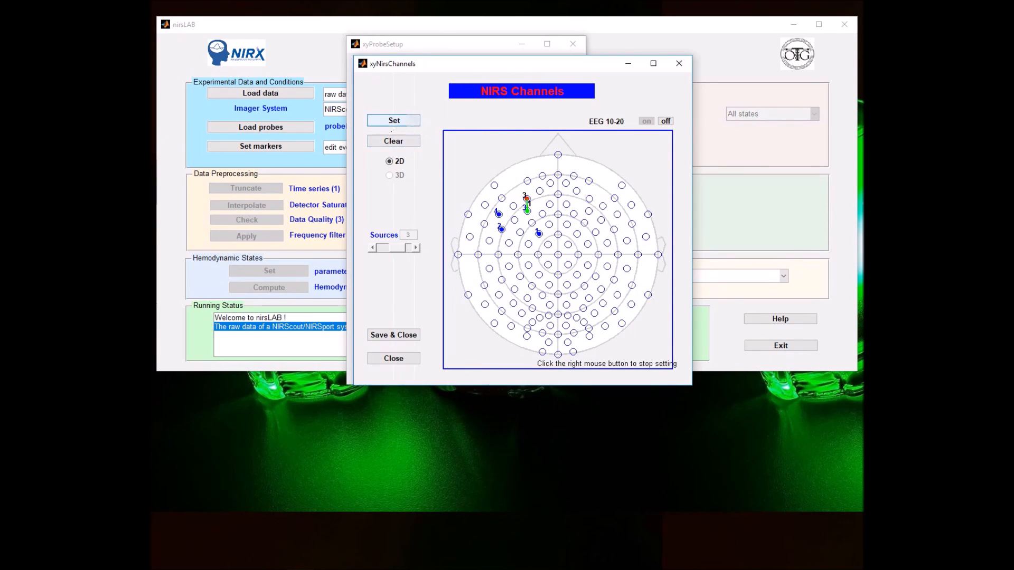
{"action": "left_click", "coordinate": [395, 121]}
{"action": "left_click", "coordinate": [415, 247]}
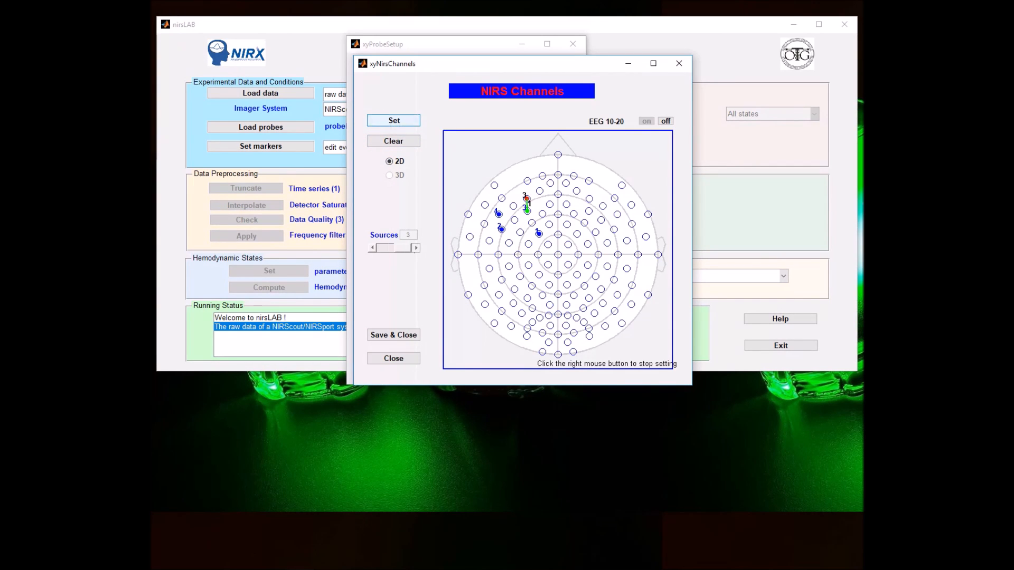
- Assign the channels of source 4 by linking it to detectors 4 and 2
{"action": "left_click", "coordinate": [394, 121]}
{"action": "left_click", "coordinate": [498, 215]}
{"action": "left_click", "coordinate": [502, 229]}
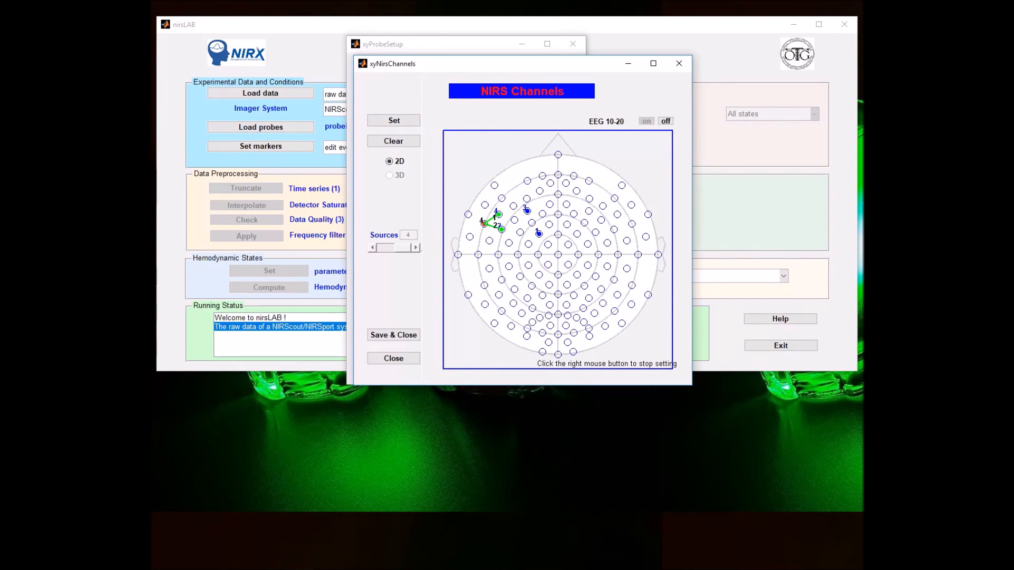
{"action": "left_click", "coordinate": [395, 122]}
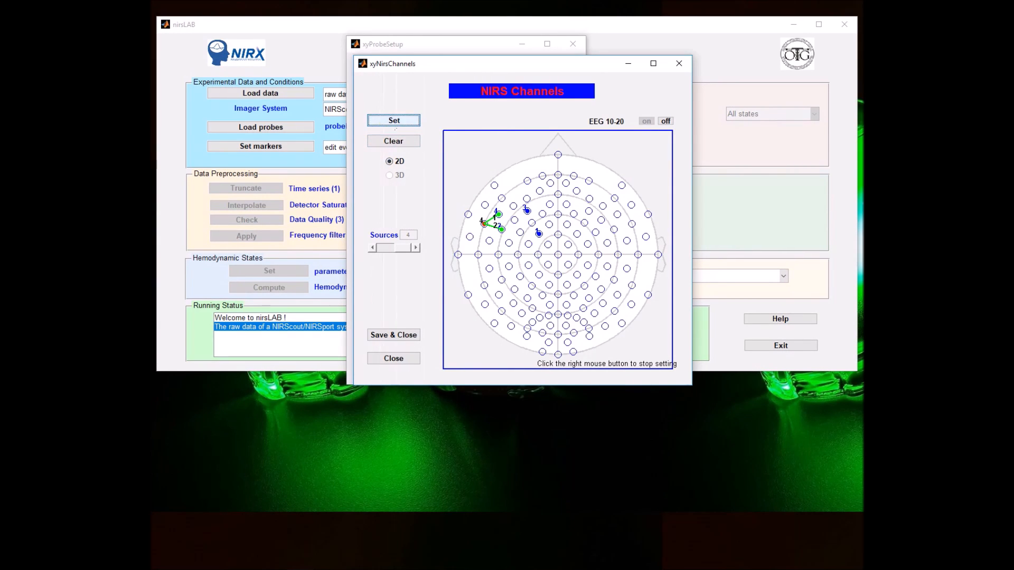
- Save the channel assignment to montage_probeInfo.mat, replacing the existing file, and dismiss the save confirmation
{"action": "left_click", "coordinate": [393, 334]}
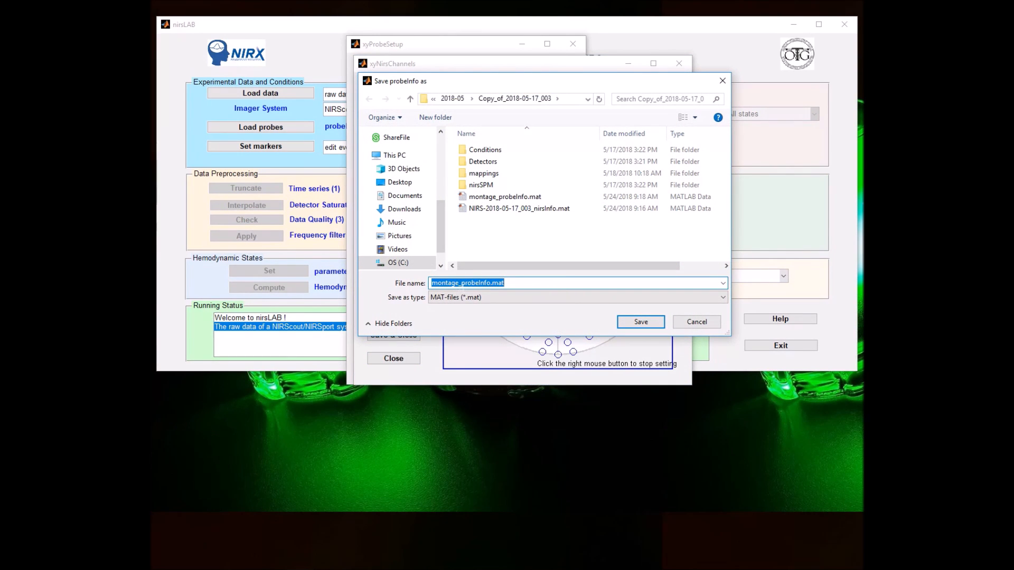
{"action": "left_click", "coordinate": [634, 324]}
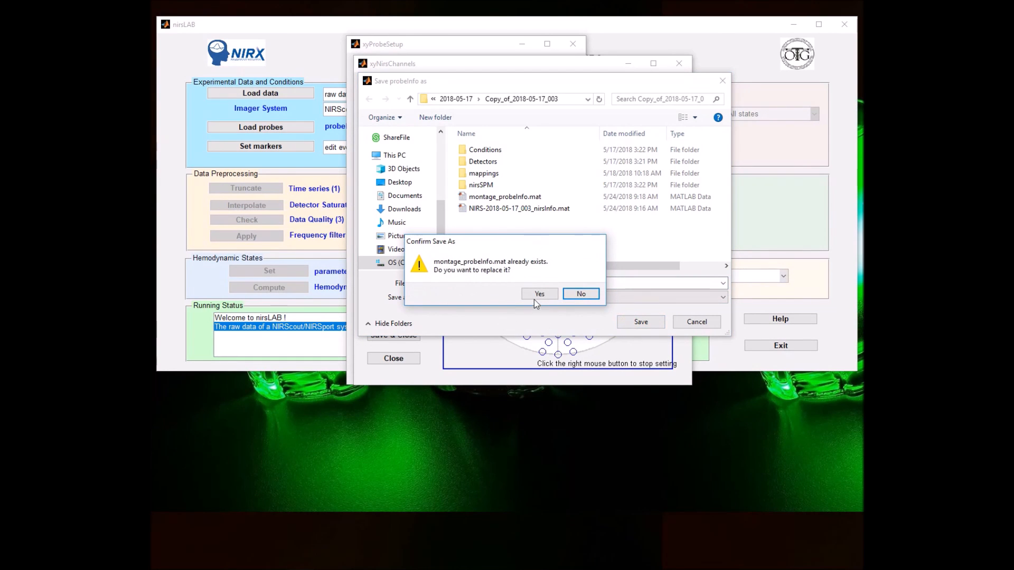
{"action": "left_click", "coordinate": [536, 296]}
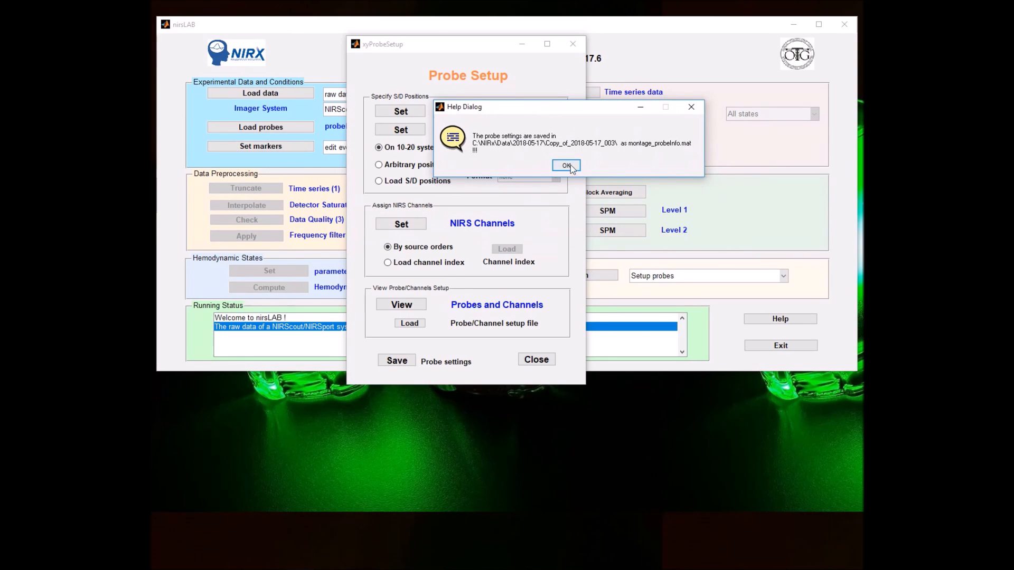
{"action": "left_click", "coordinate": [567, 166]}
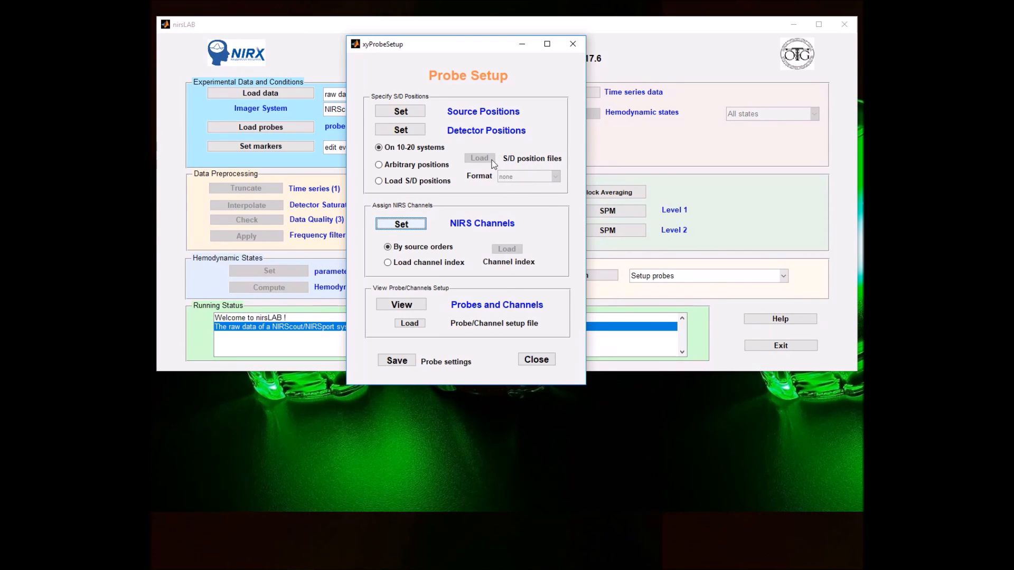
- Open the probe and channel viewer and display the channels, the probes, and both together on the 2D head layout
{"action": "left_click", "coordinate": [417, 308]}
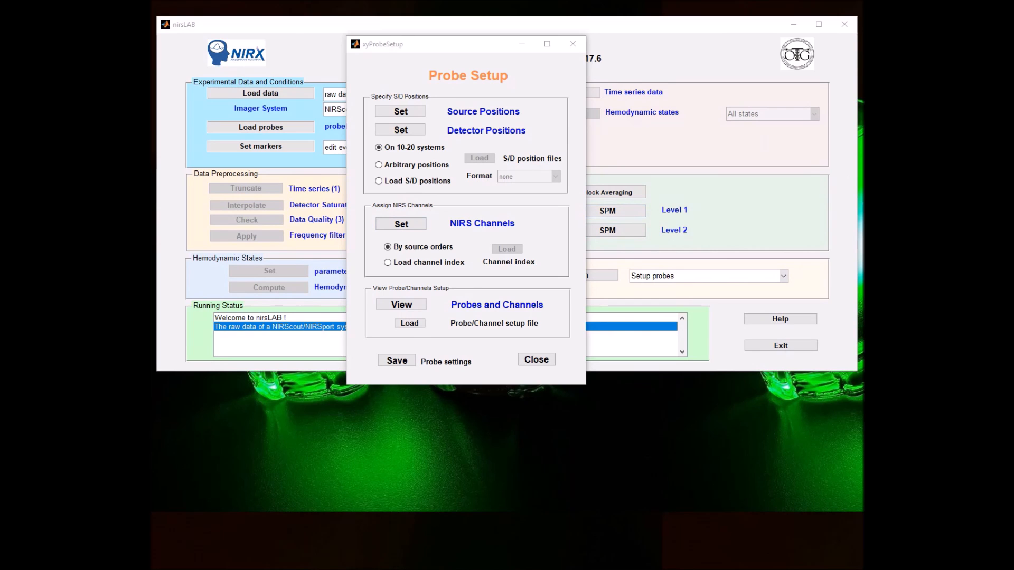
{"action": "left_click", "coordinate": [338, 155]}
{"action": "left_click", "coordinate": [329, 121]}
{"action": "left_click", "coordinate": [332, 187]}
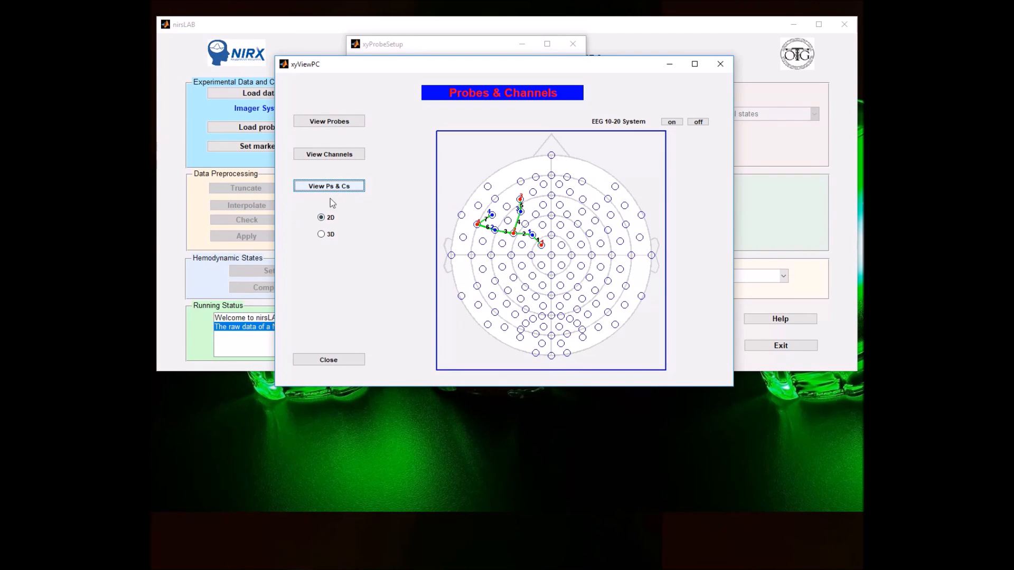
- View the montage on the 3D head with EEG 10-20 System off, rotate it to the head's left side, and close the viewer
{"action": "left_click", "coordinate": [321, 234]}
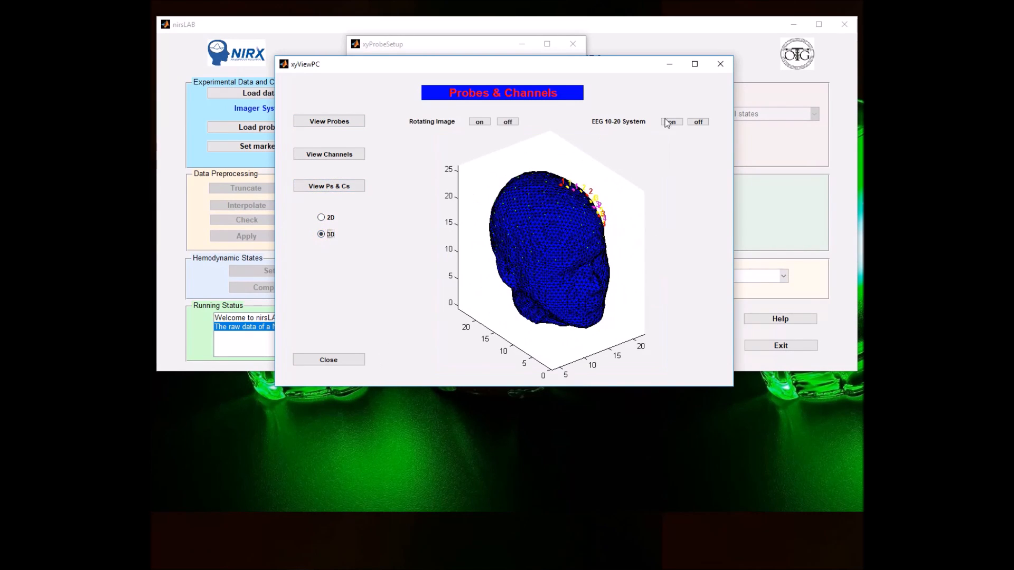
{"action": "left_click", "coordinate": [698, 122]}
{"action": "left_click", "coordinate": [479, 122]}
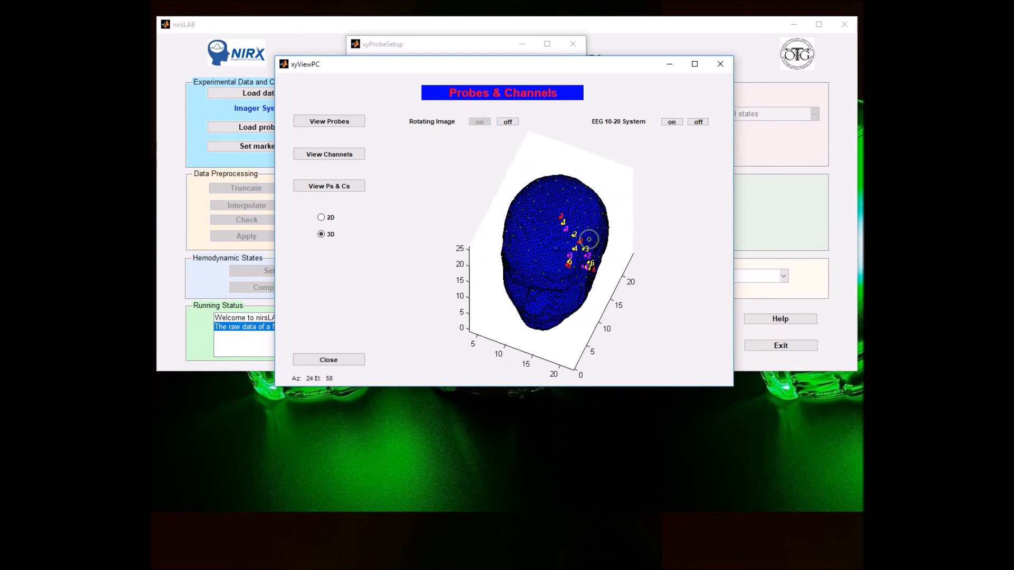
{"action": "left_click_drag", "start_coordinate": [625, 292], "coordinate": [596, 258]}
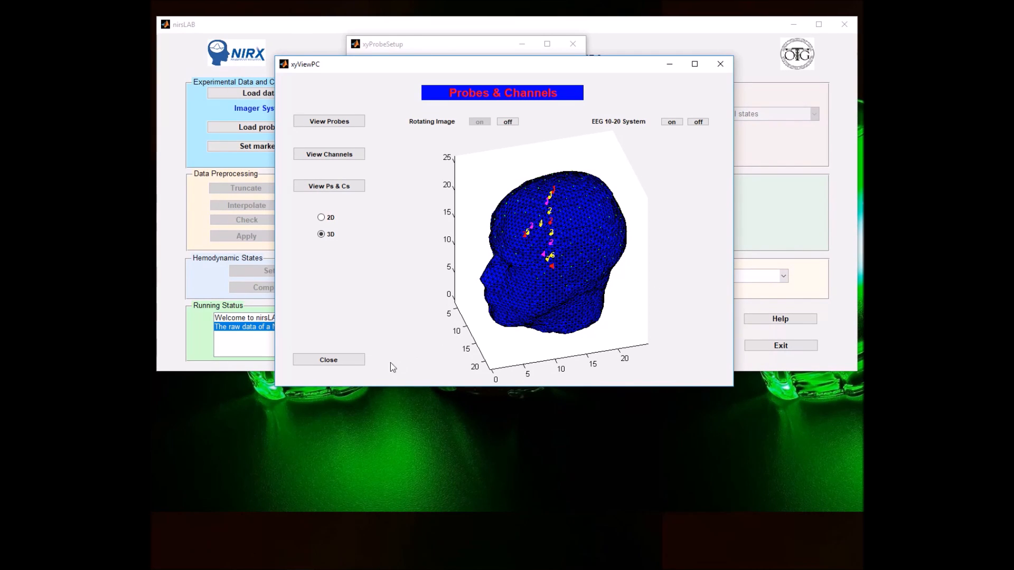
{"action": "left_click", "coordinate": [341, 361]}
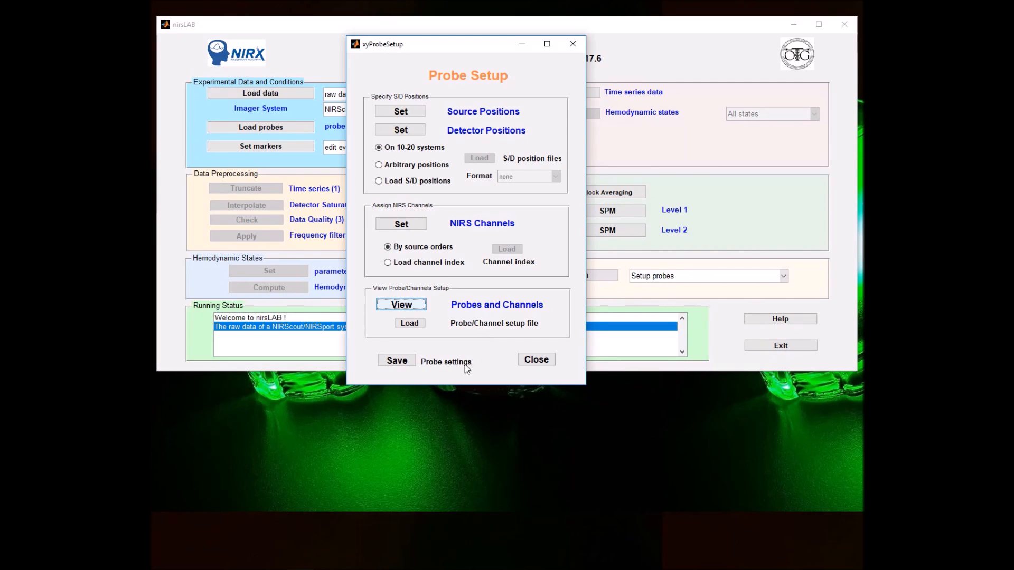
- Save the complete probe settings from the probe setup under the file name montage_probeInfo.mat
{"action": "left_click", "coordinate": [397, 360]}
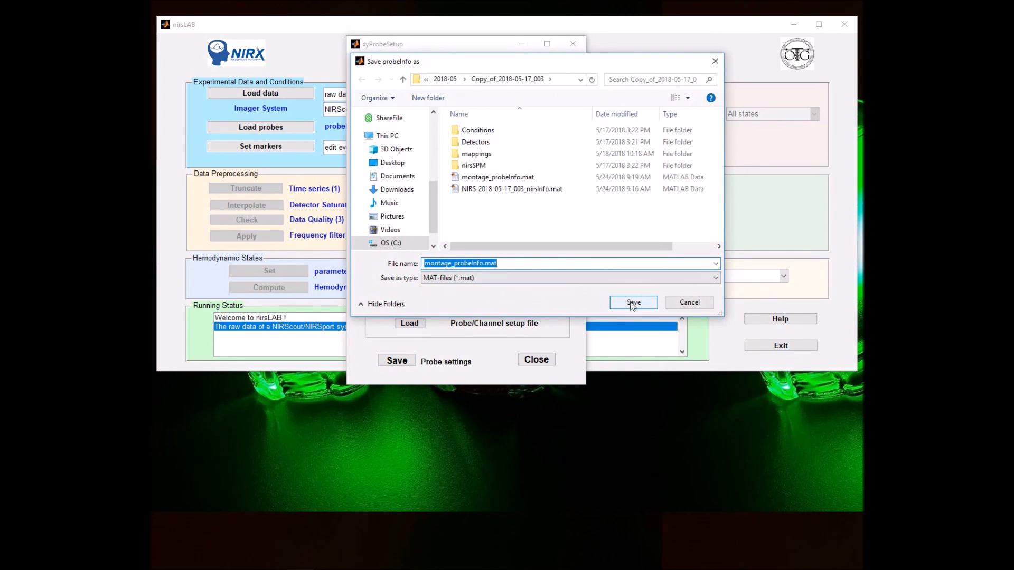
{"action": "left_click", "coordinate": [633, 302]}
{"action": "left_click", "coordinate": [585, 292]}
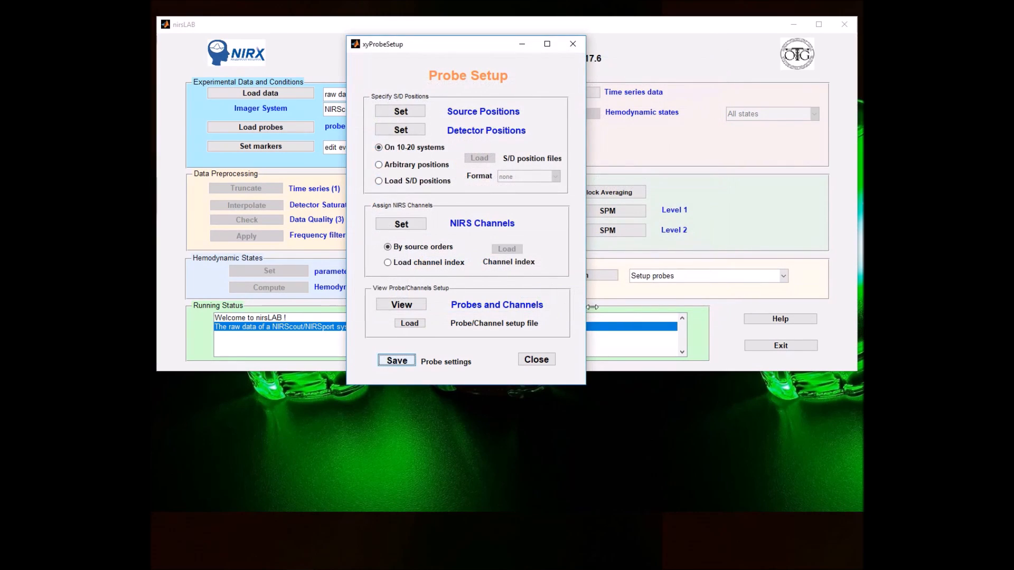